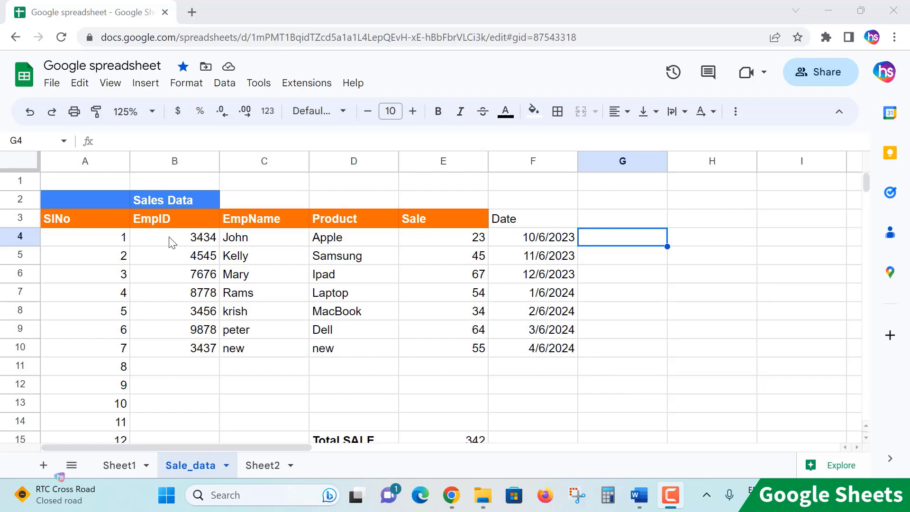
pyautogui.moveTo(172, 241); pyautogui.dragTo(185, 348)
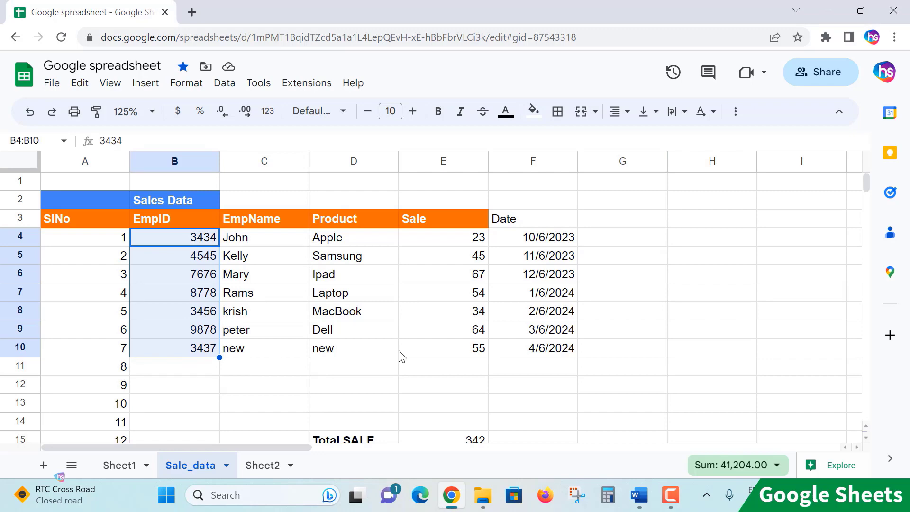
pyautogui.click(243, 385)
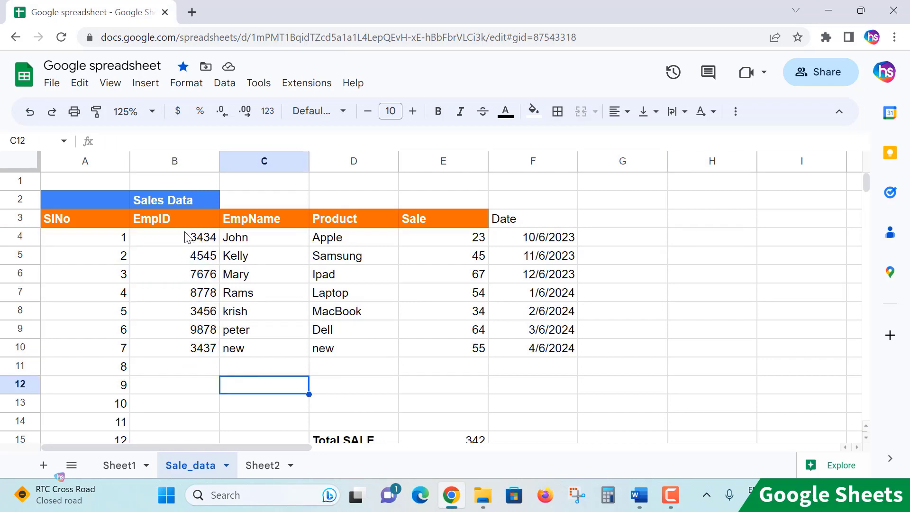
pyautogui.moveTo(178, 237); pyautogui.dragTo(178, 331)
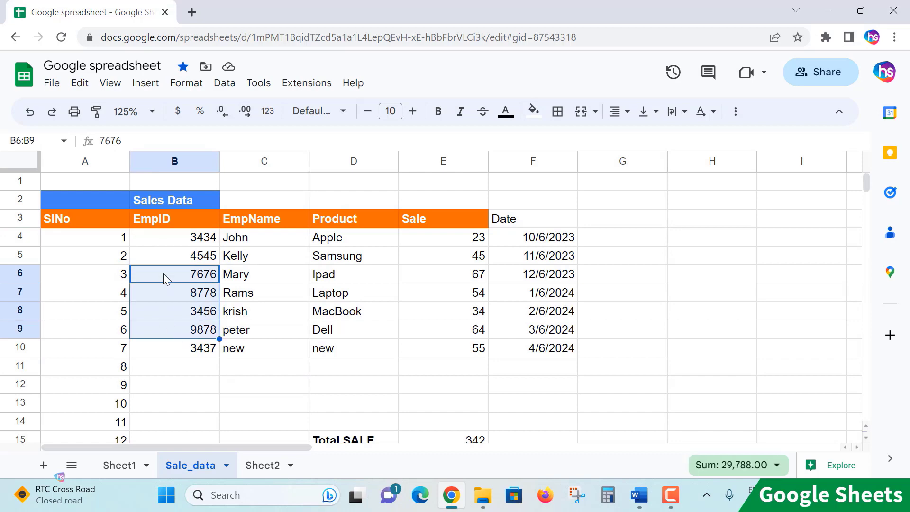
# Step: Select the EmpID values in B4:B10 and copy them
pyautogui.click(171, 241)
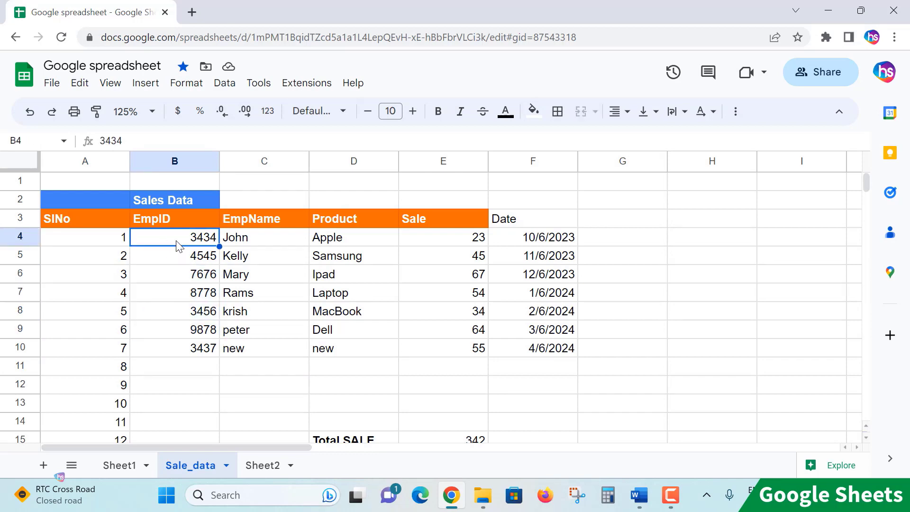
pyautogui.hotkey('shift', 'Down')
pyautogui.hotkey('shift', 'Down')
pyautogui.hotkey('shift', 'Down')
pyautogui.hotkey('shift', 'Down')
pyautogui.hotkey('shift', 'Down')
pyautogui.hotkey('shift', 'Down')
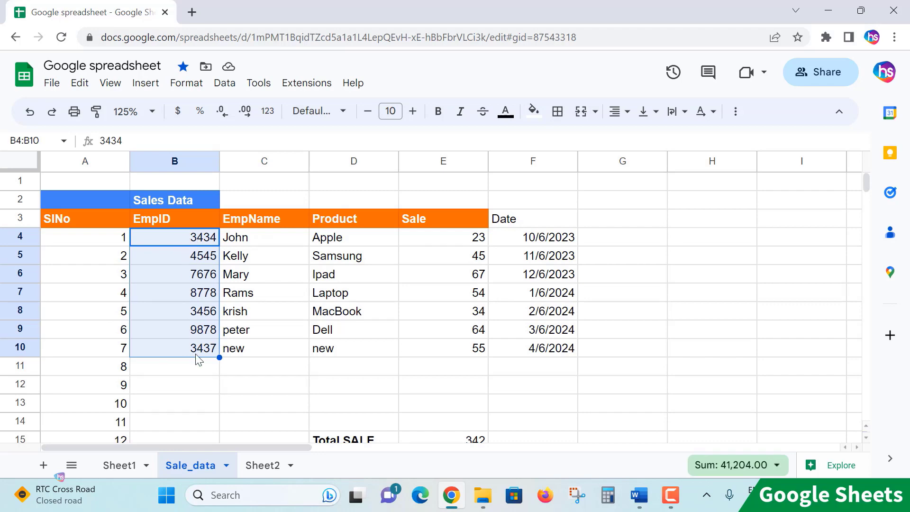
pyautogui.rightClick(189, 243)
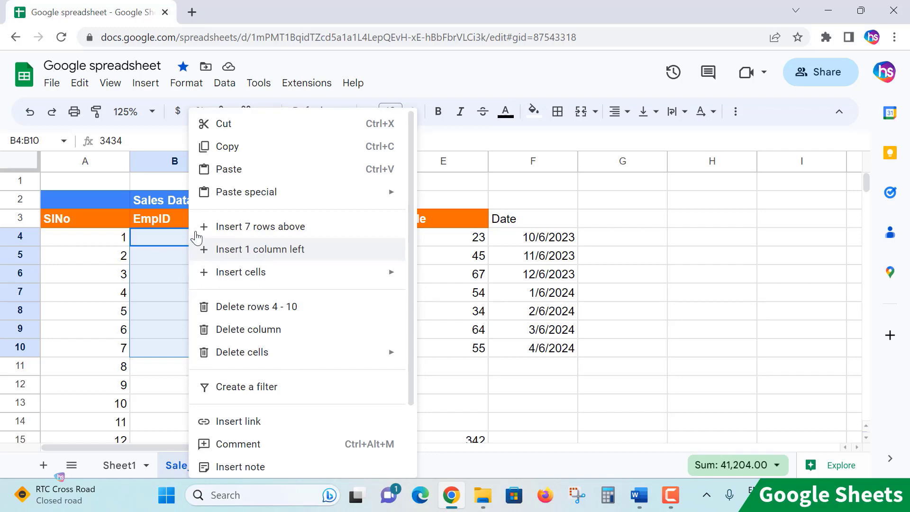
pyautogui.click(335, 148)
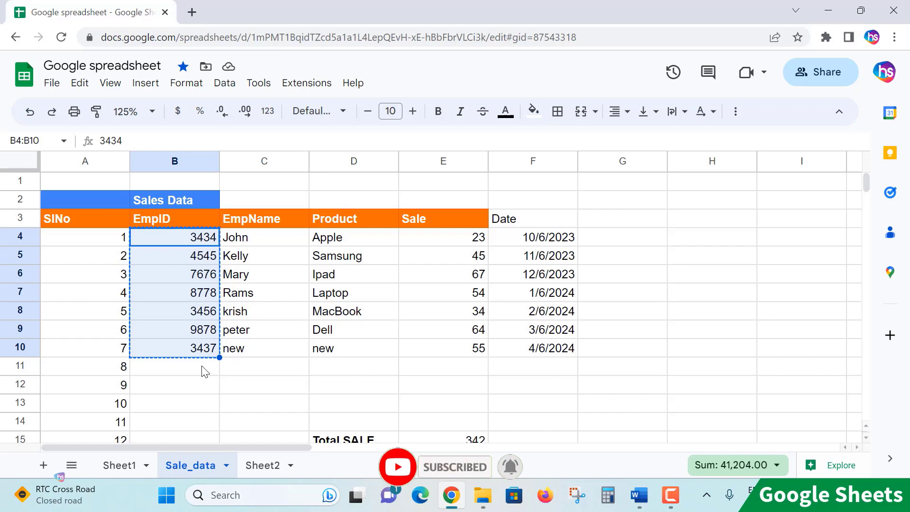
pyautogui.rightClick(184, 235)
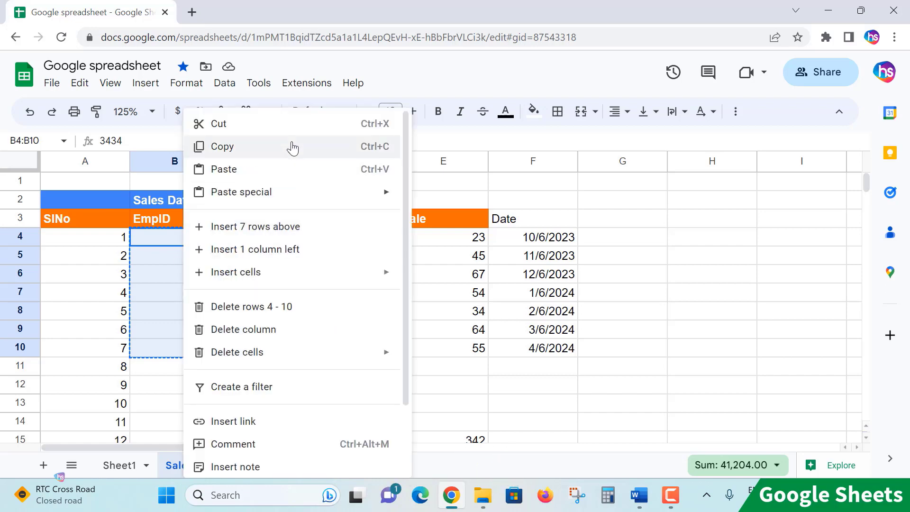
pyautogui.click(164, 234)
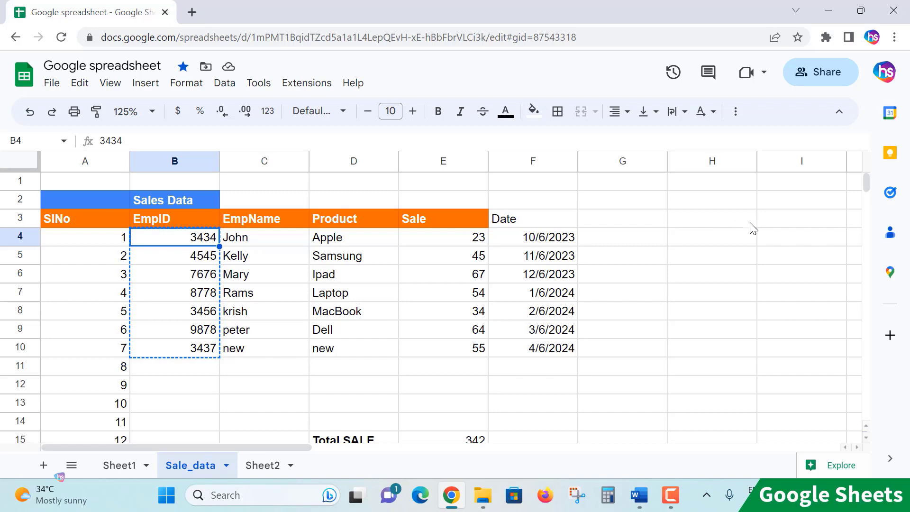
pyautogui.click(731, 223)
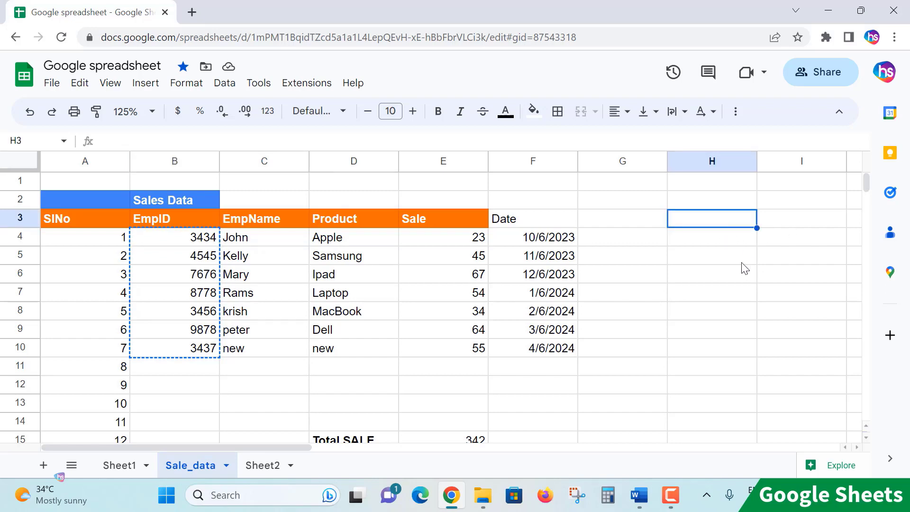
pyautogui.hotkey('ctrl', 'v')
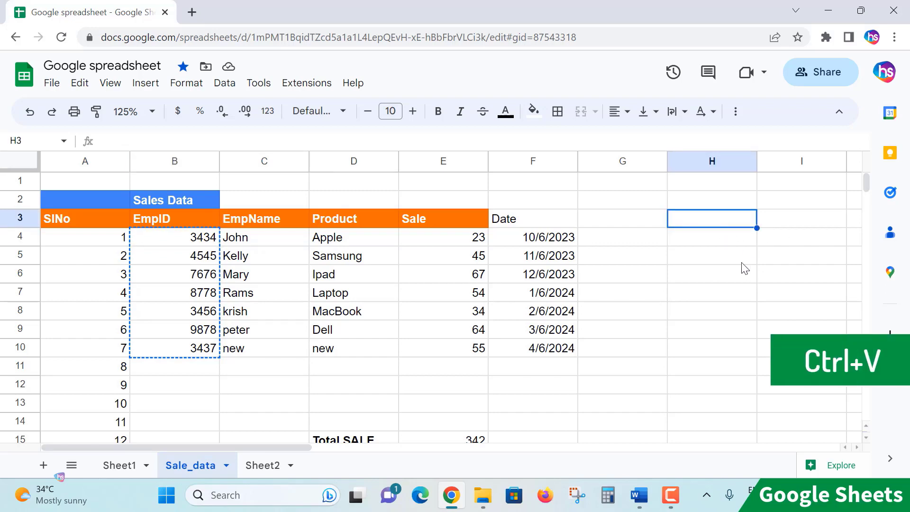
pyautogui.rightClick(728, 225)
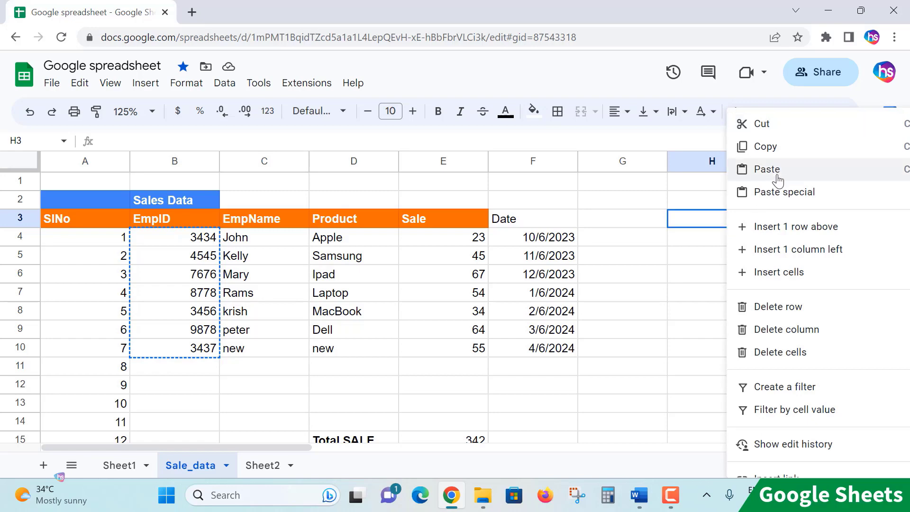
pyautogui.click(693, 222)
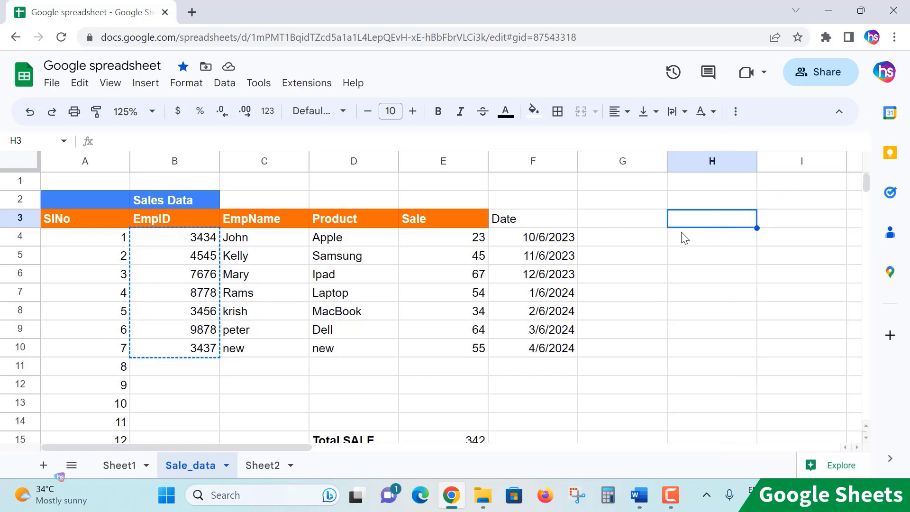
pyautogui.rightClick(687, 220)
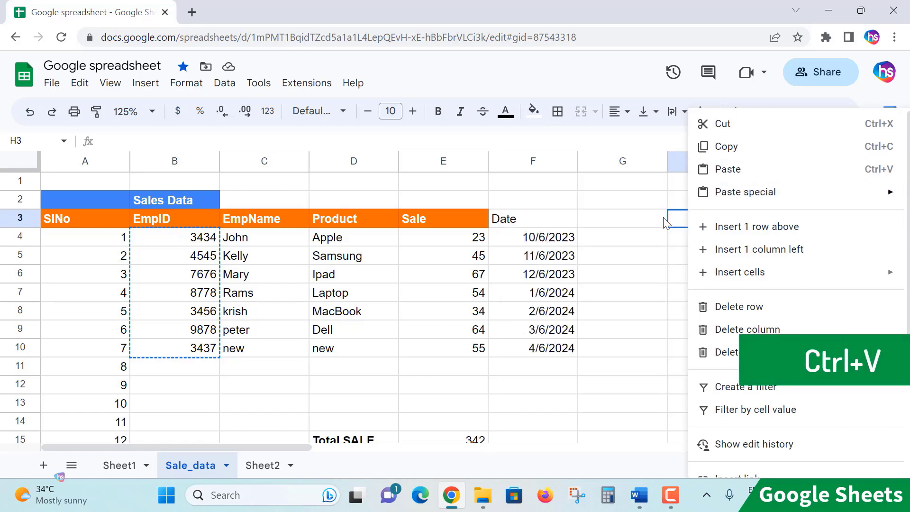
pyautogui.click(683, 225)
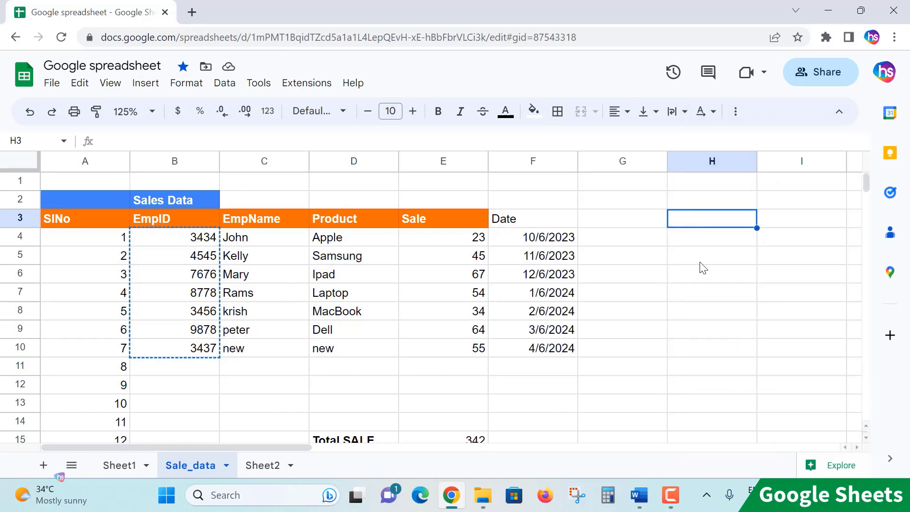
# Step: Paste the copied EmpID values into column H starting at cell H4
pyautogui.click(714, 239)
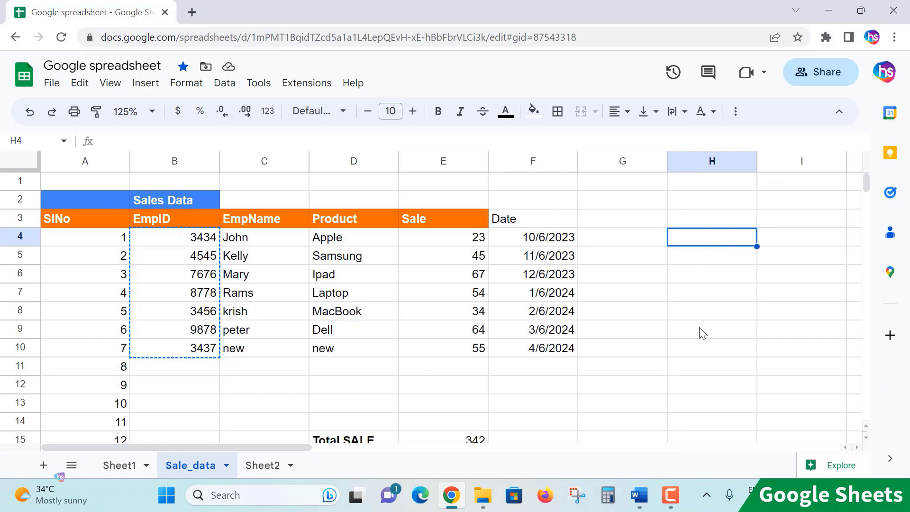
pyautogui.hotkey('ctrl', 'v')
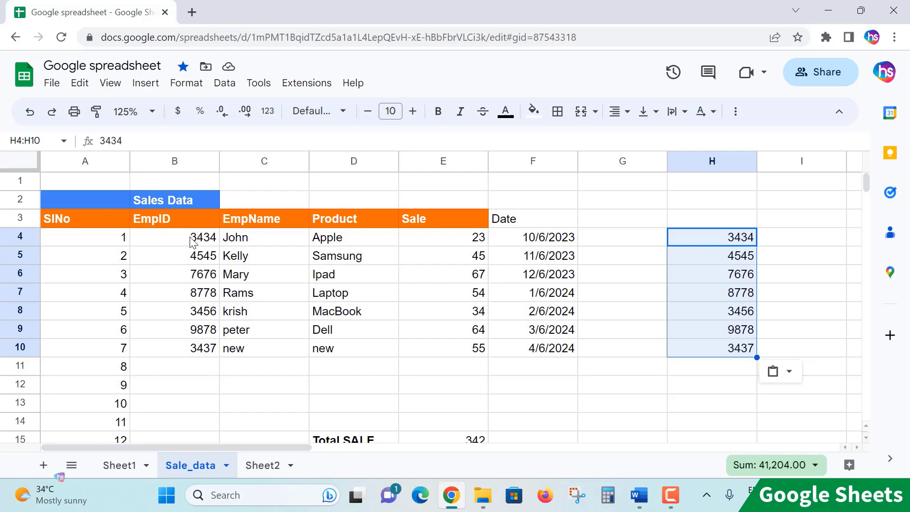
pyautogui.moveTo(193, 238); pyautogui.dragTo(206, 353)
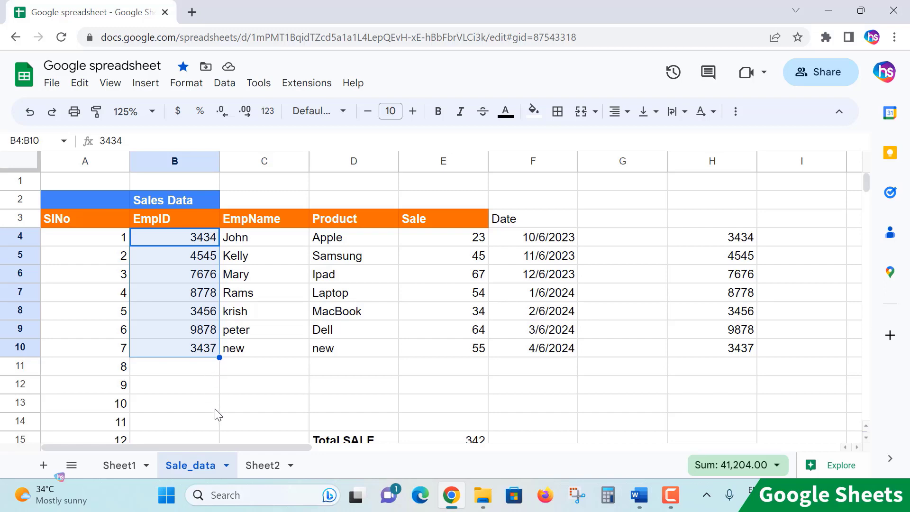
# Step: Delete the pasted EmpID values from H4:H10
pyautogui.click(715, 224)
pyautogui.moveTo(722, 245); pyautogui.dragTo(728, 351)
pyautogui.press('Delete')
pyautogui.click(696, 372)
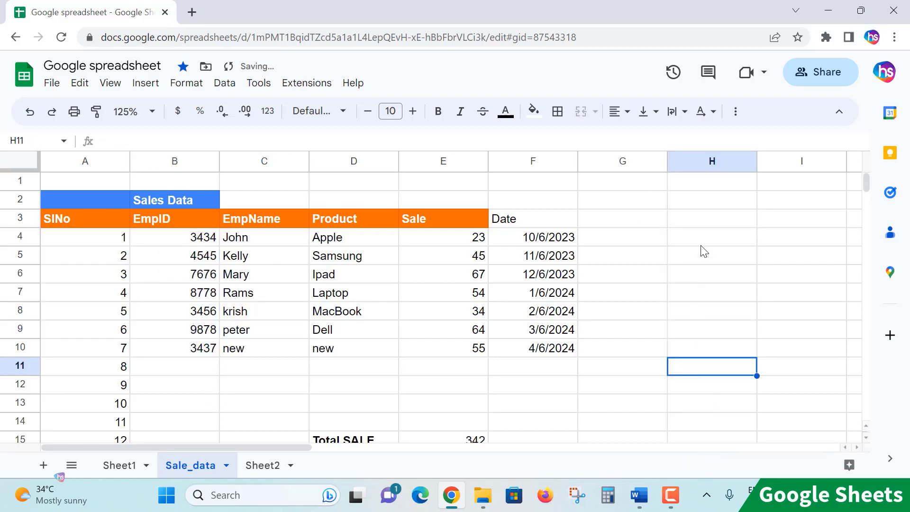
# Step: Move the EmpID values from B4:B10 to column H, starting at H4, with cut and paste
pyautogui.click(173, 243)
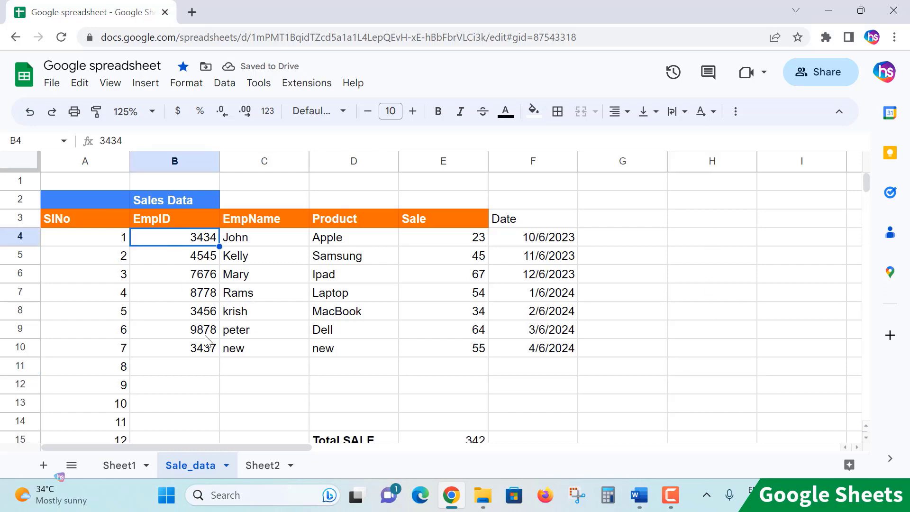
pyautogui.keyDown('shift'); pyautogui.click(201, 353); pyautogui.keyUp('shift')
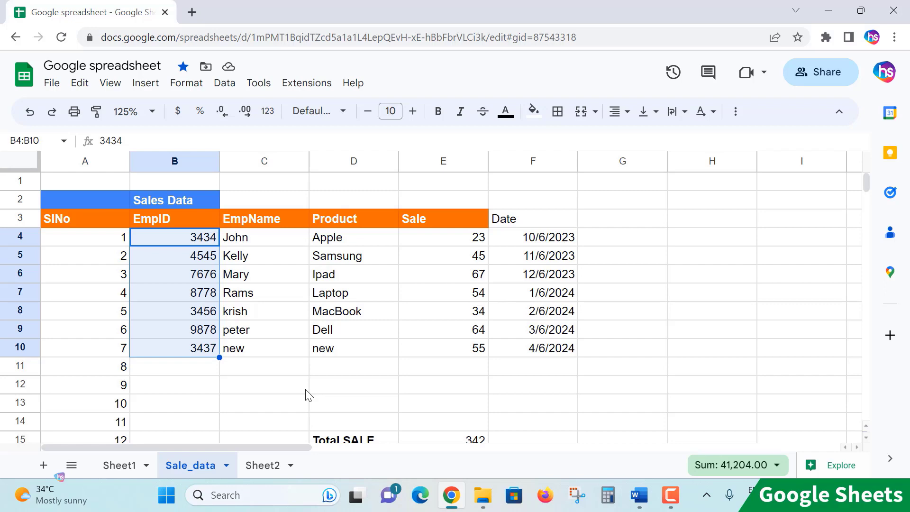
pyautogui.hotkey('ctrl', 'x')
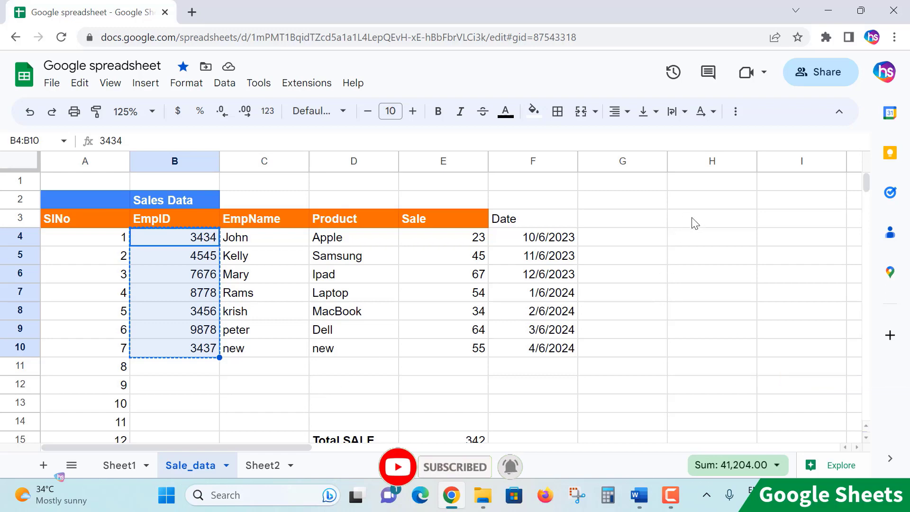
pyautogui.click(689, 238)
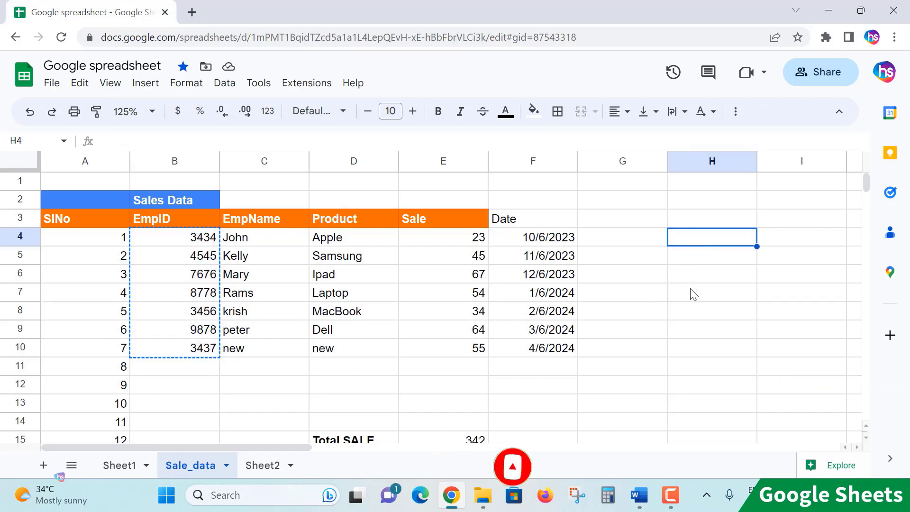
pyautogui.hotkey('ctrl', 'v')
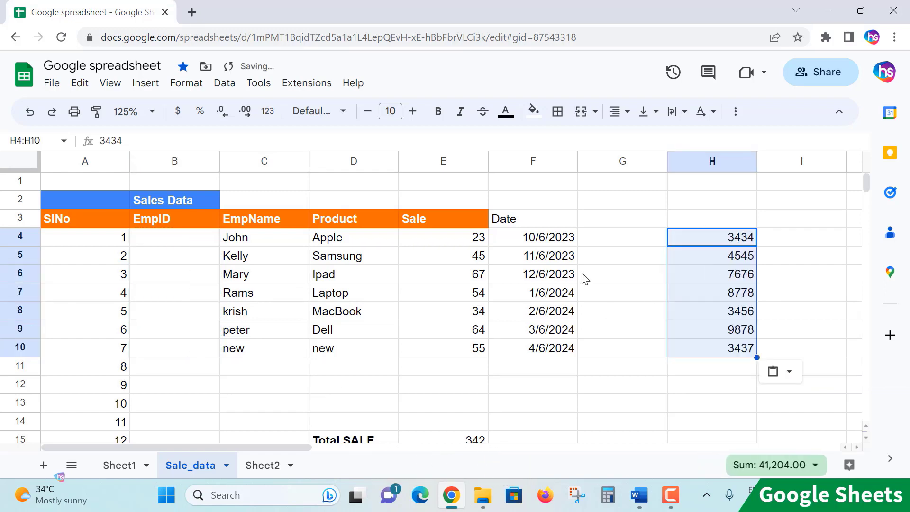
# Step: Return the EmpID values from H4:H10 to their original cells B4:B10
pyautogui.click(159, 245)
pyautogui.click(176, 350)
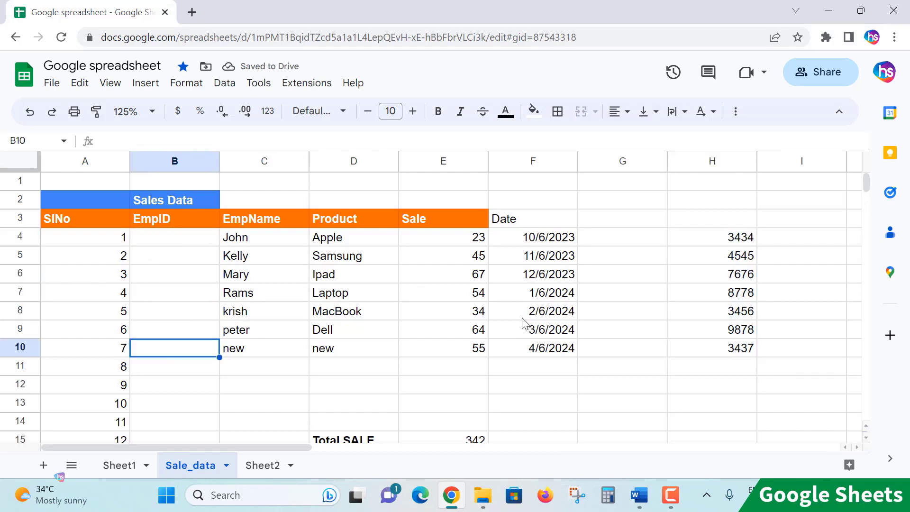
pyautogui.moveTo(735, 241); pyautogui.dragTo(742, 349)
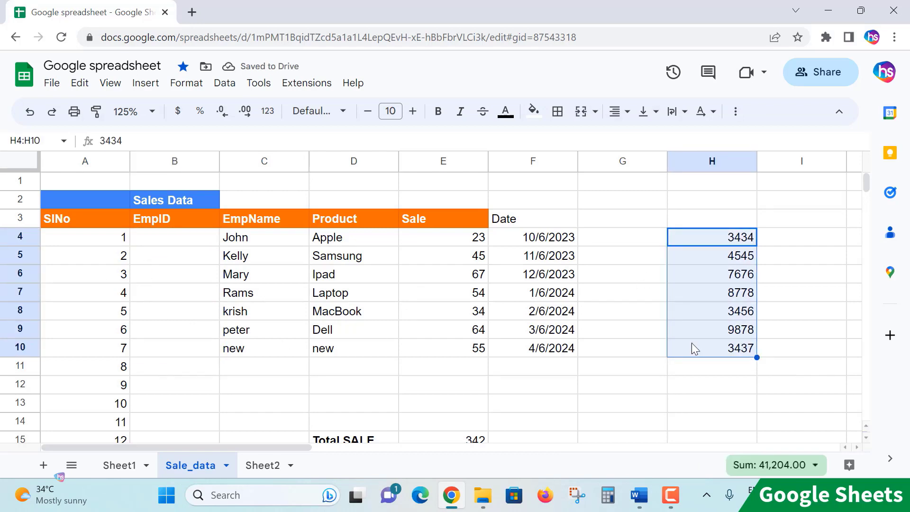
pyautogui.moveTo(197, 239); pyautogui.dragTo(200, 355)
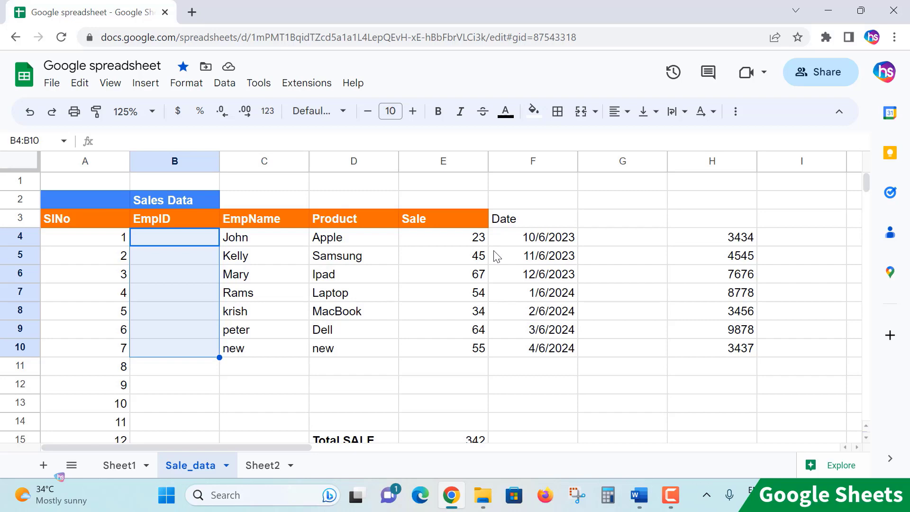
pyautogui.hotkey('ctrl', 'v')
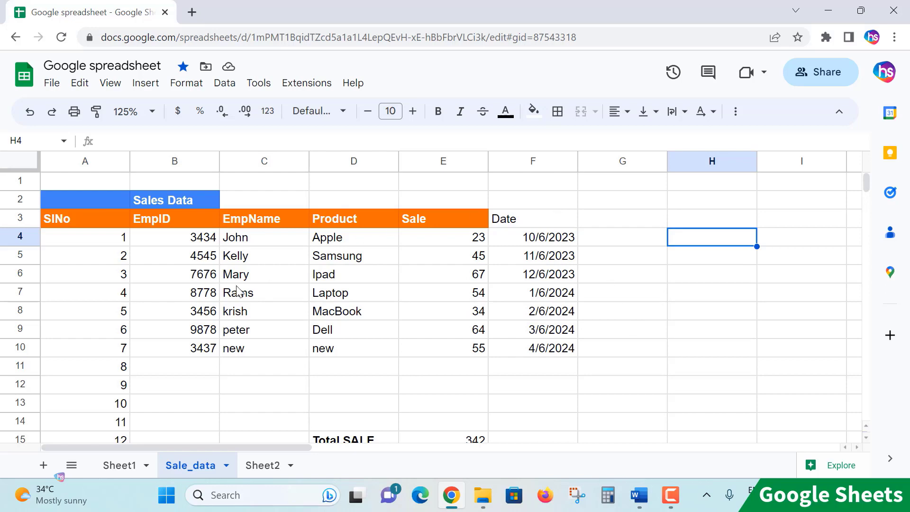
pyautogui.moveTo(274, 240); pyautogui.dragTo(325, 331)
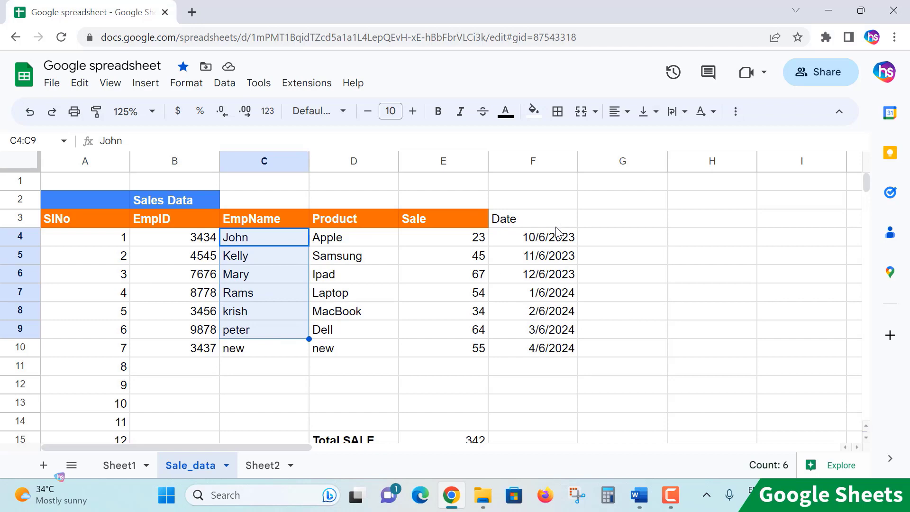
pyautogui.click(467, 390)
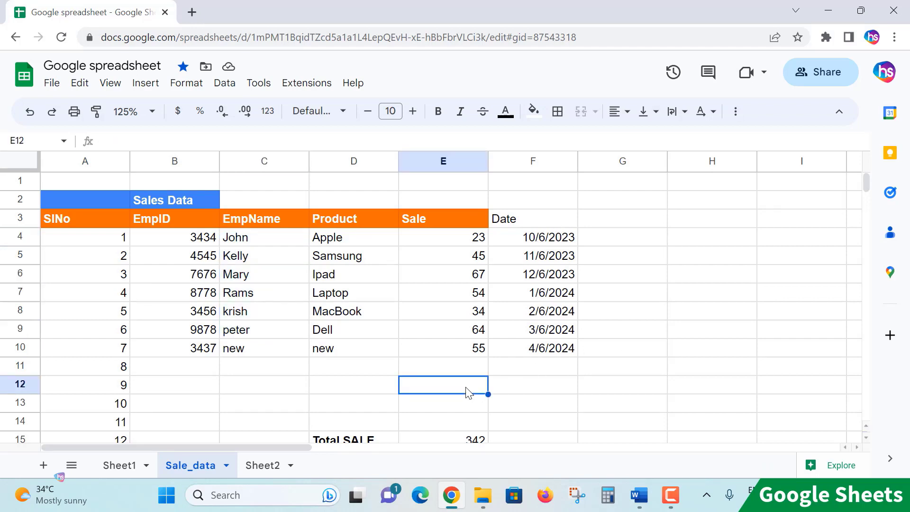